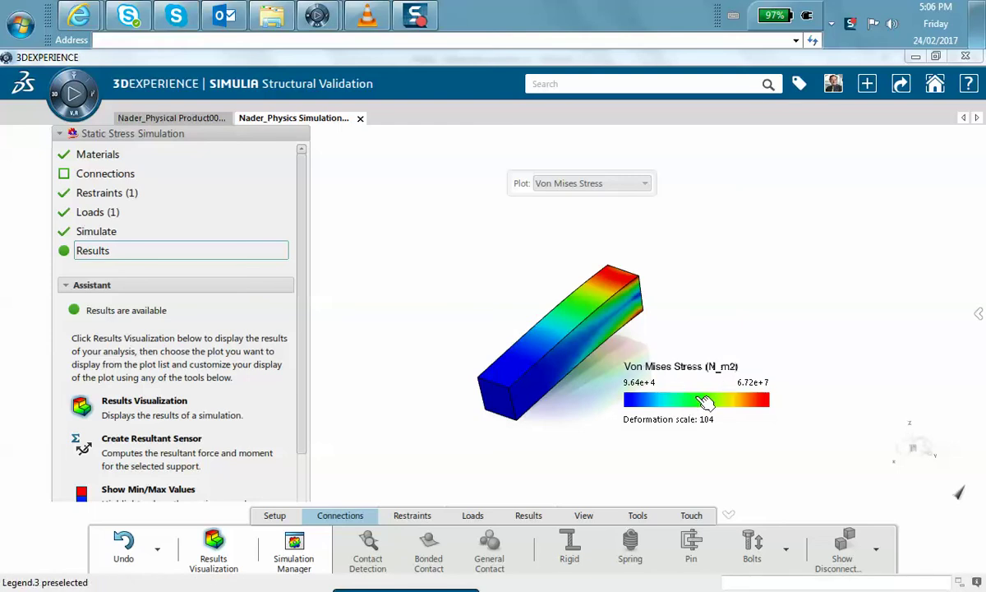
- Reposition the Von Mises Stress legend beneath the beam and enlarge it slightly
click(705, 401)
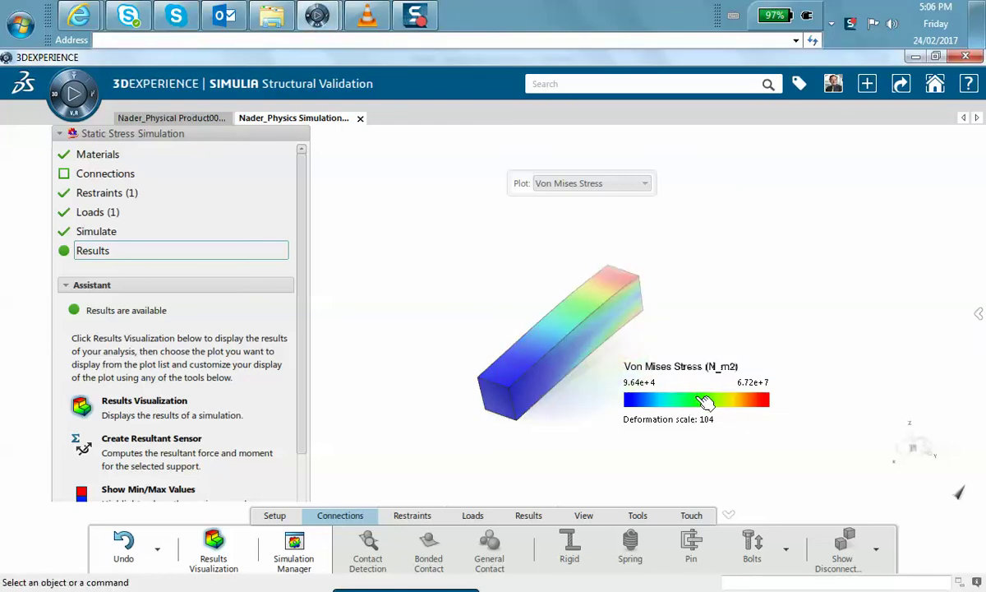
middle_click(696, 397)
mouse_move(696, 397)
middle_down()
mouse_move(750, 228)
mouse_move(703, 182)
mouse_move(720, 398)
mouse_move(721, 367)
mouse_move(698, 203)
mouse_move(717, 348)
mouse_move(708, 402)
middle_up()
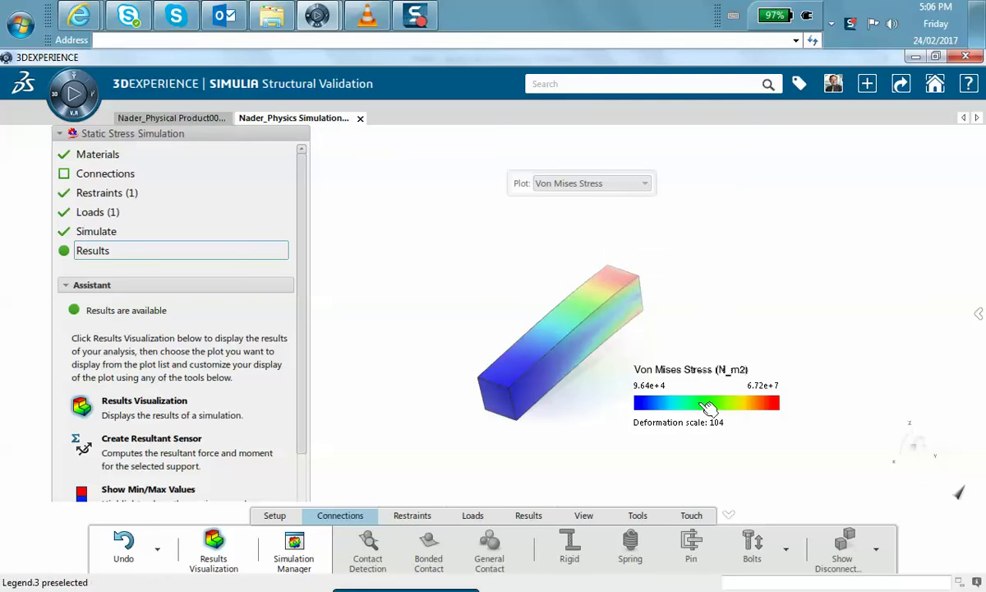
middle_drag(705, 406, 699, 402)
middle_drag(698, 402, 751, 359)
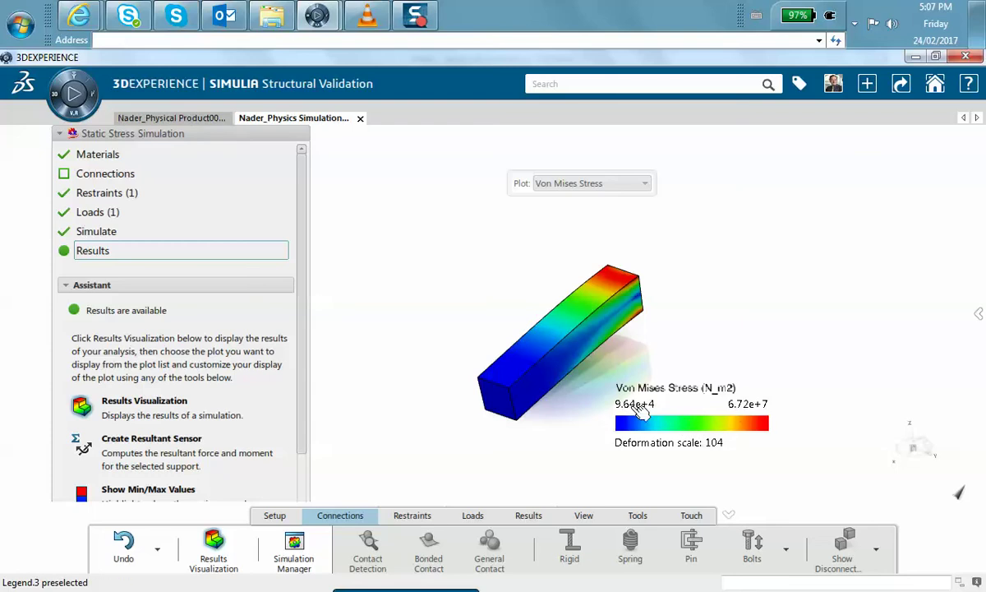
- Turn off smooth colors for the stress legend and set its orientation to Vertical
double_click(662, 402)
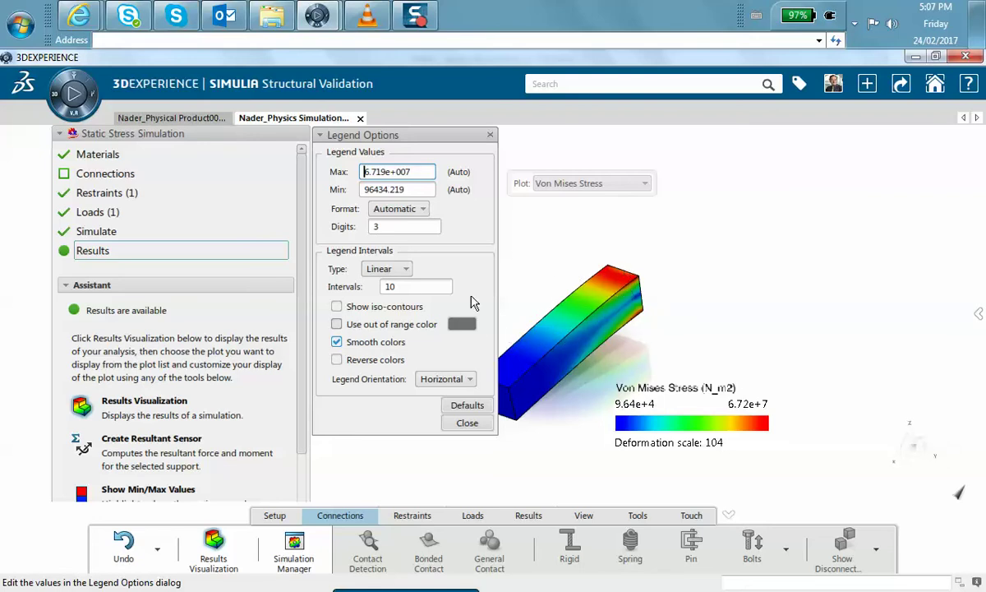
click(337, 342)
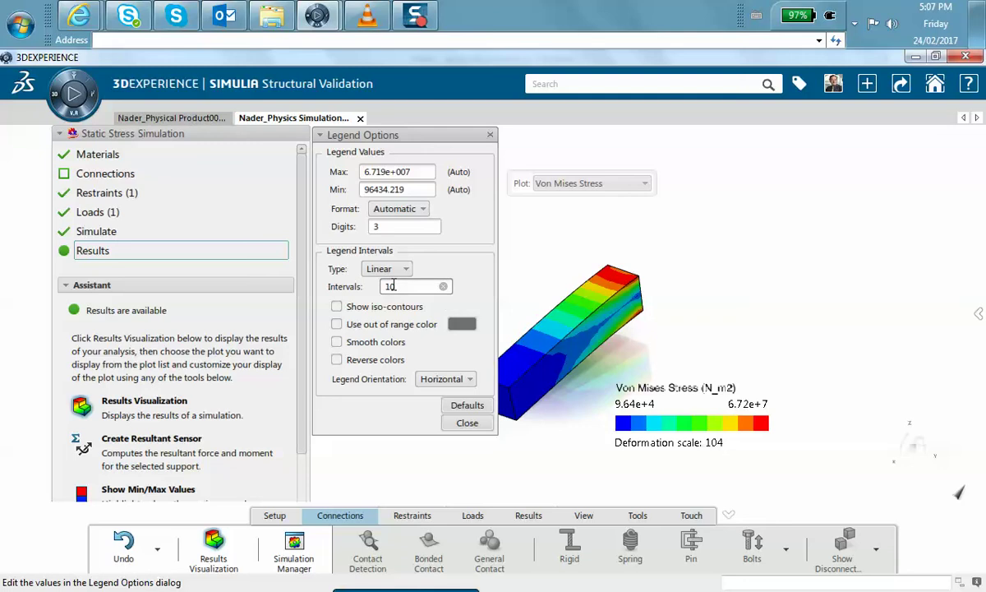
click(446, 378)
click(437, 406)
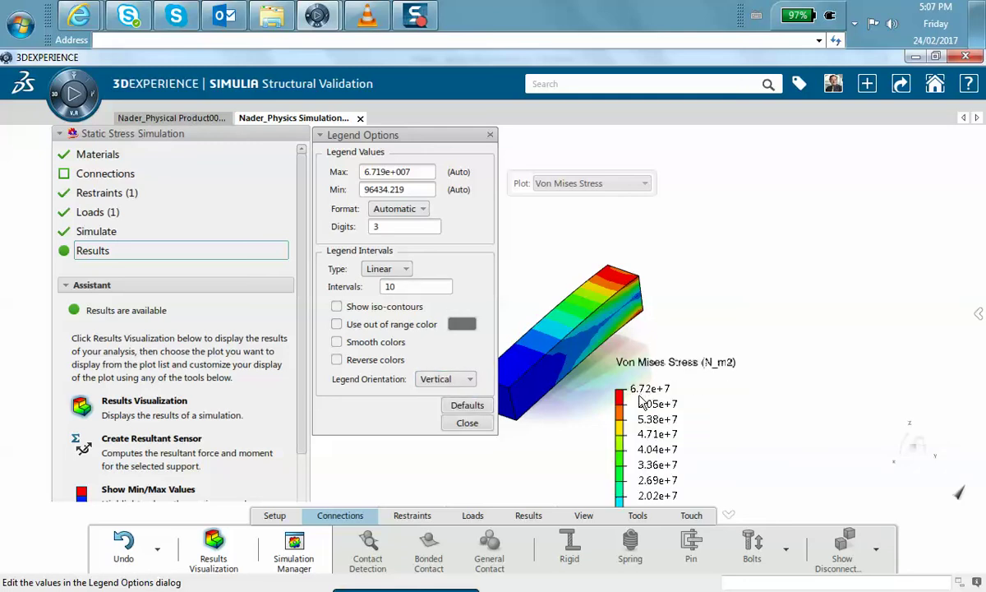
click(469, 379)
click(446, 339)
click(466, 423)
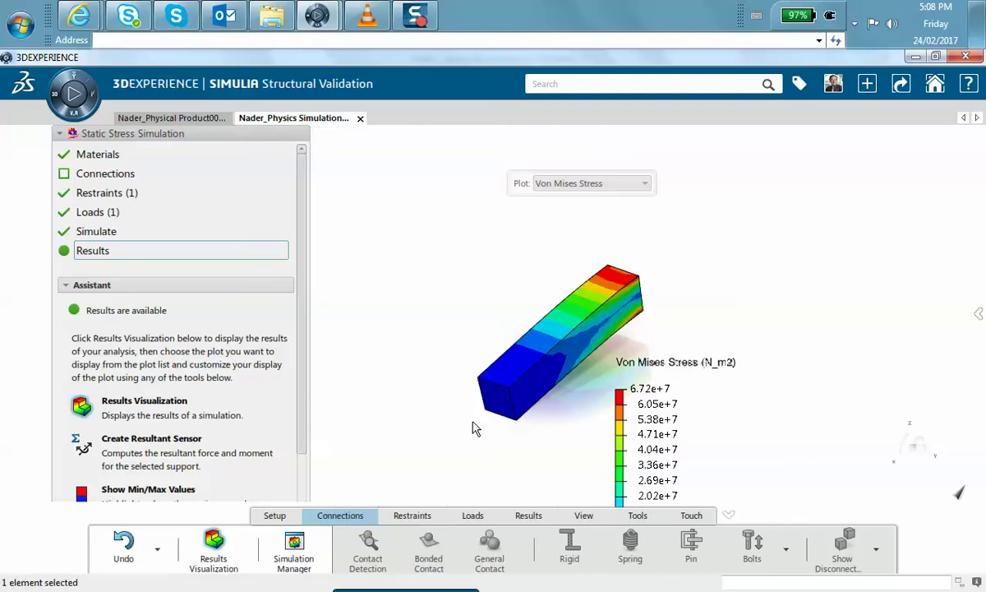
- Move the vertical stress legend into the empty space beside the beam so that its whole scale fits
click(629, 414)
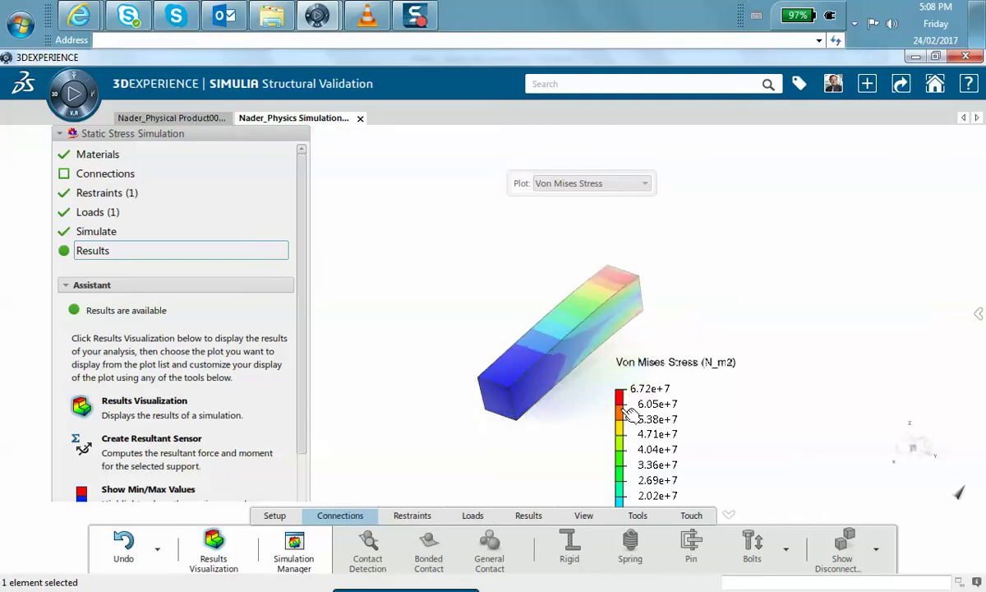
drag(629, 414, 702, 271)
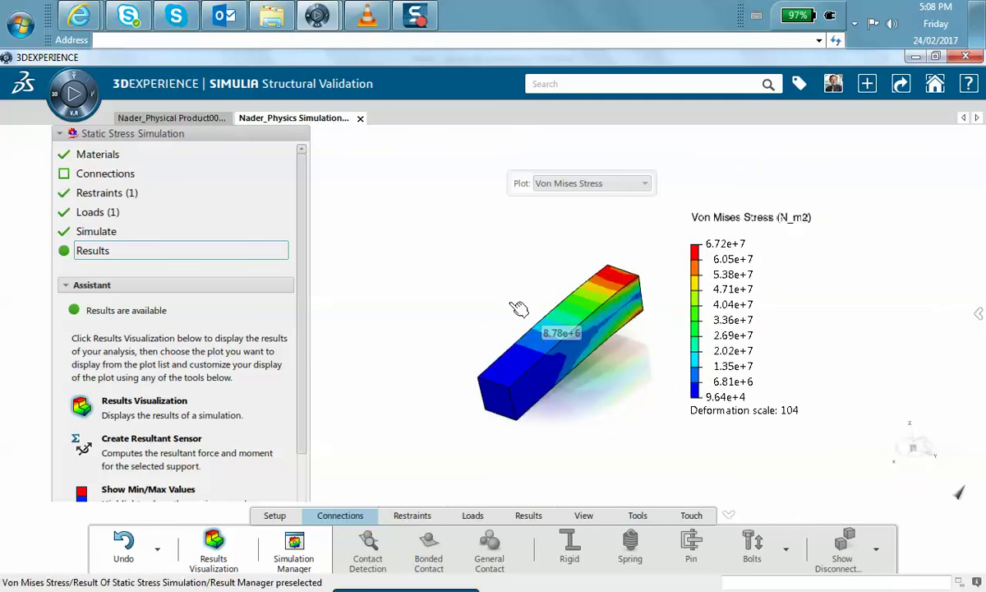
- Open the Von Mises contour plot settings and switch the deformation display off and back on, applying each change
mouse_move(576, 335)
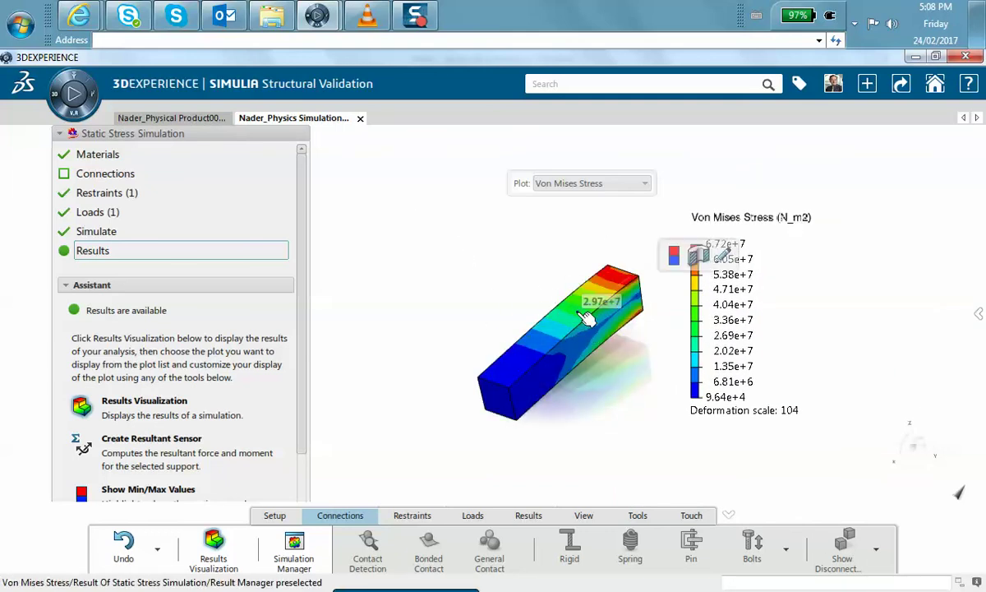
double_click(586, 316)
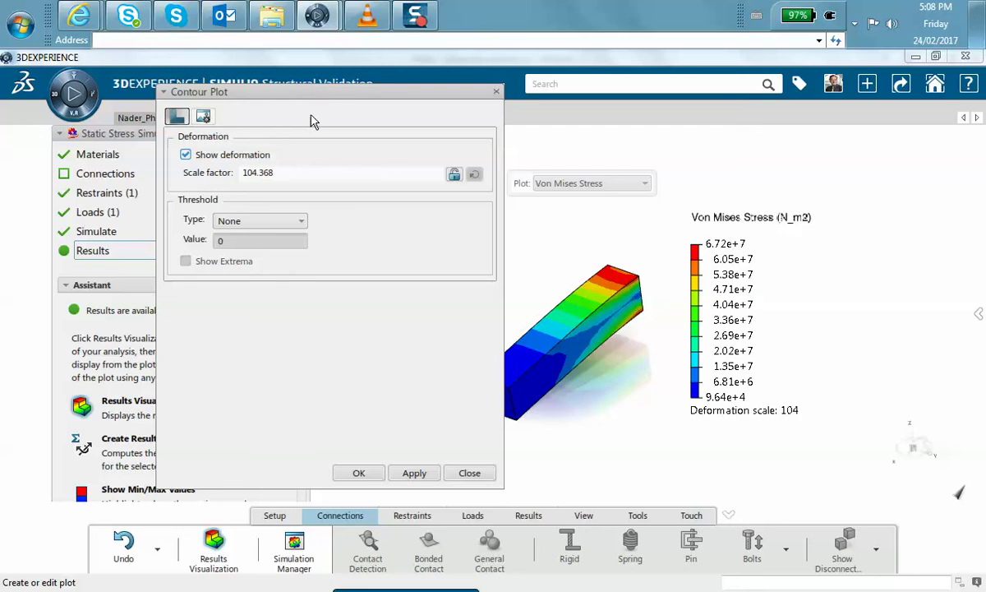
click(186, 155)
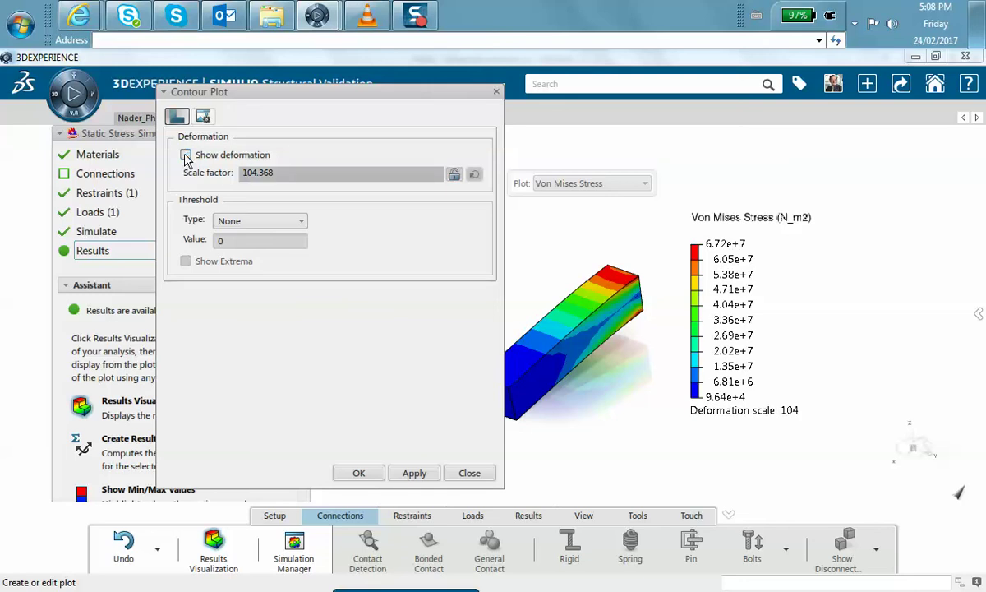
click(411, 473)
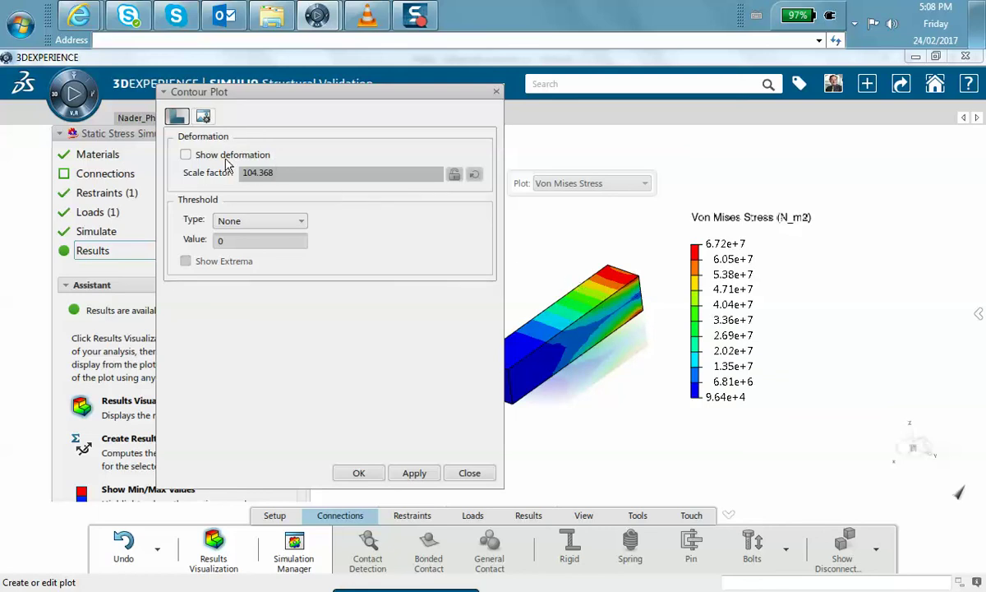
click(186, 155)
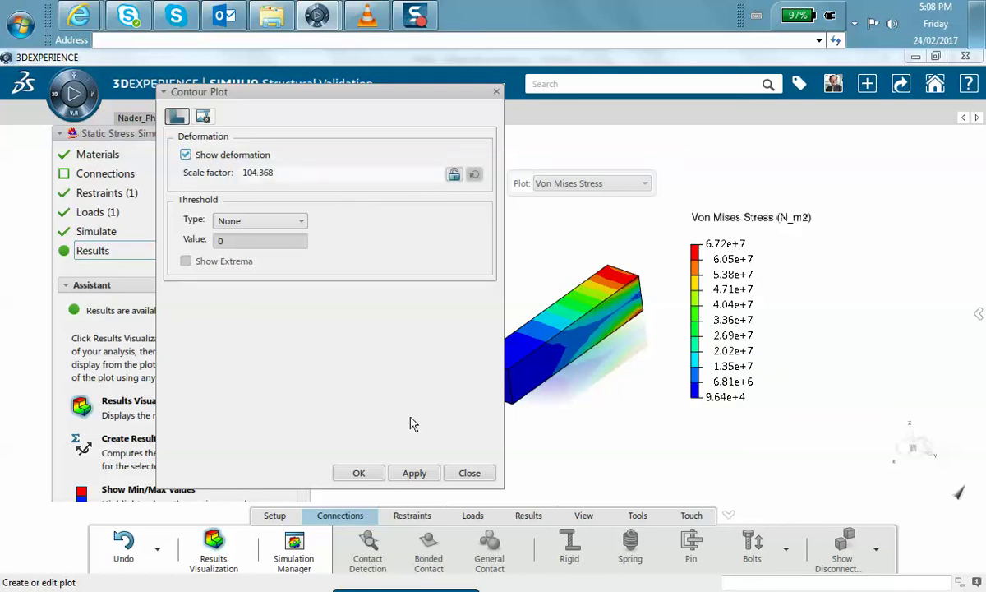
click(415, 473)
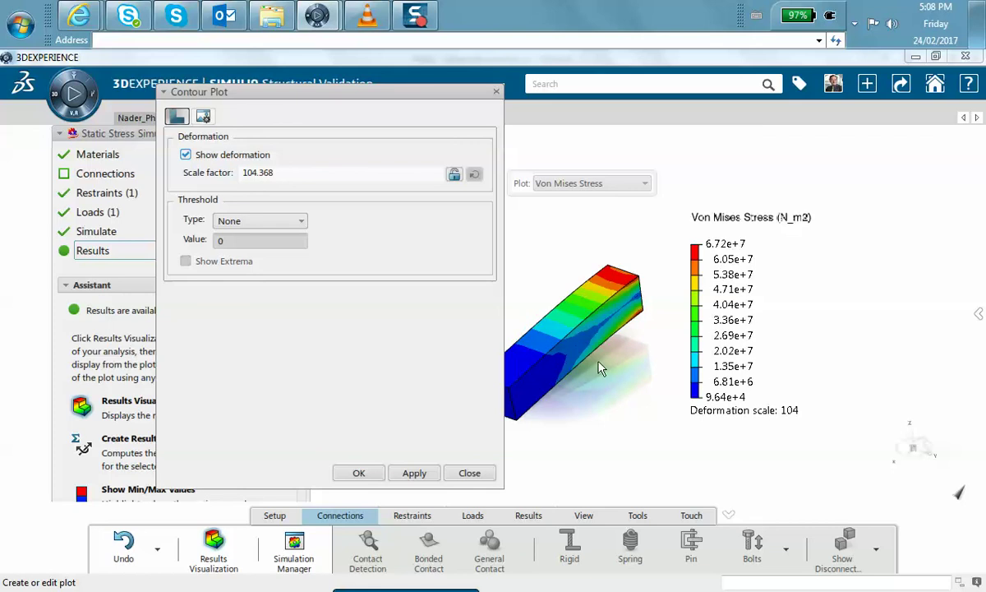
- Set the contour plot's deformation scale factor to 500 and apply it
double_click(283, 176)
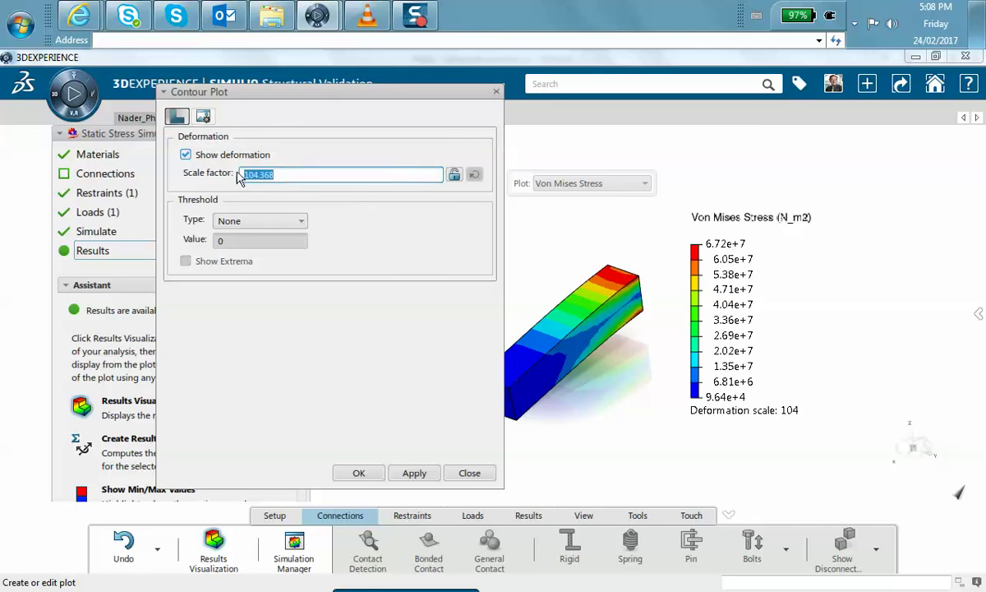
text(500)
click(410, 476)
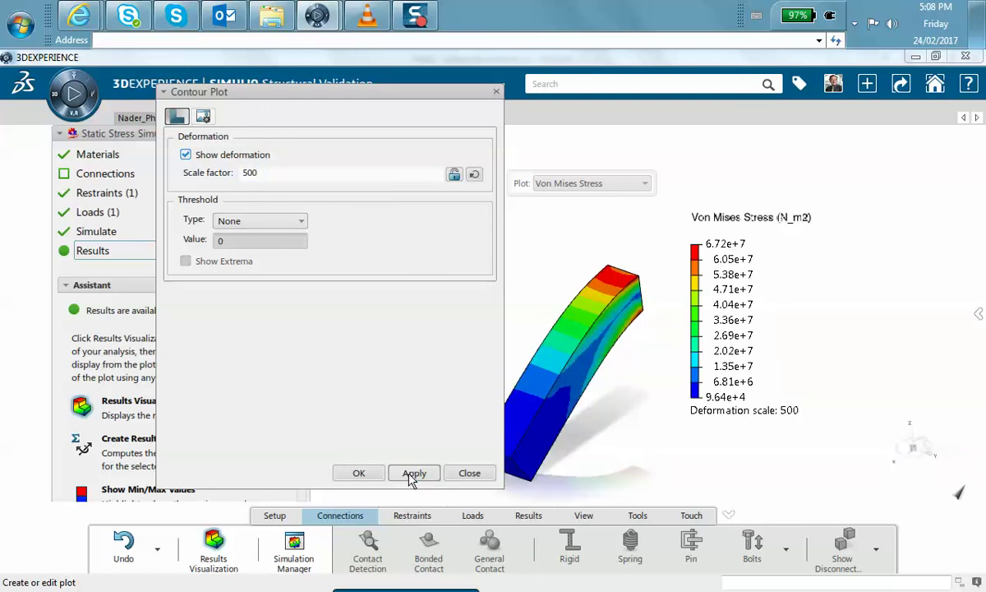
- Set the contour plot's visible edges to Mesh and apply the change
click(202, 117)
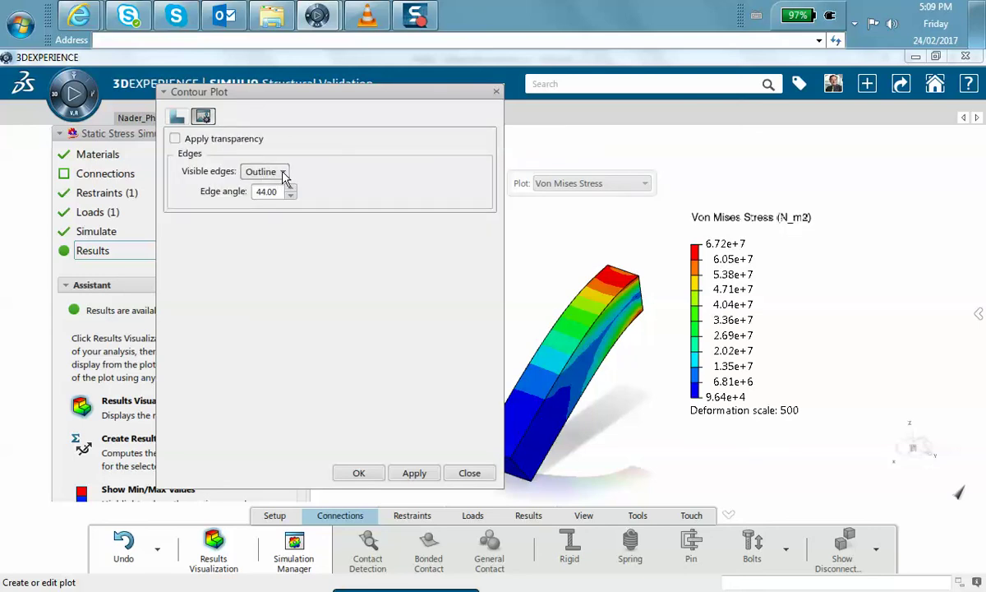
click(282, 173)
click(257, 202)
click(414, 472)
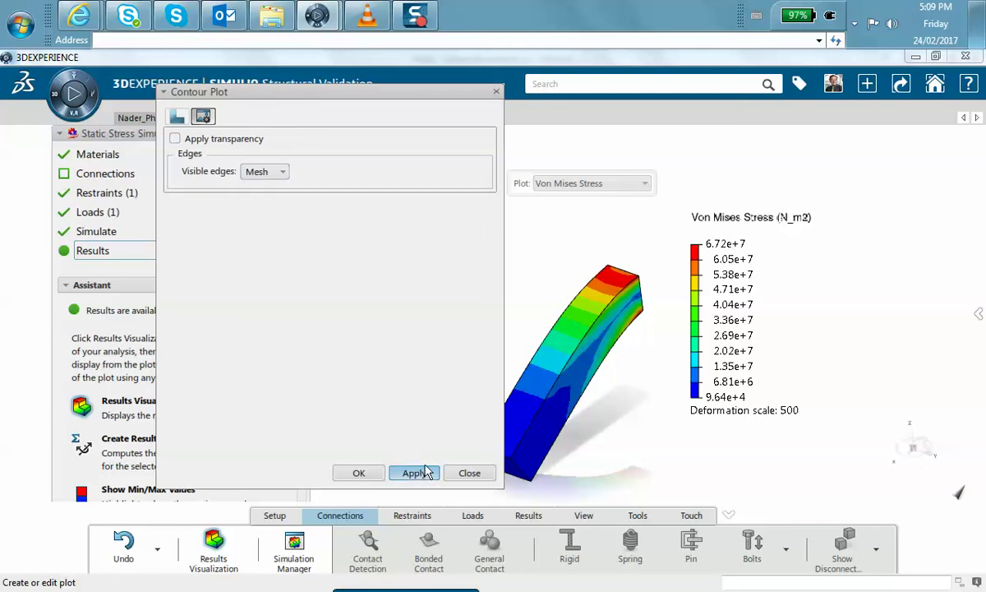
- Set the contour plot's visible edges to Outline and accept the plot settings
click(283, 171)
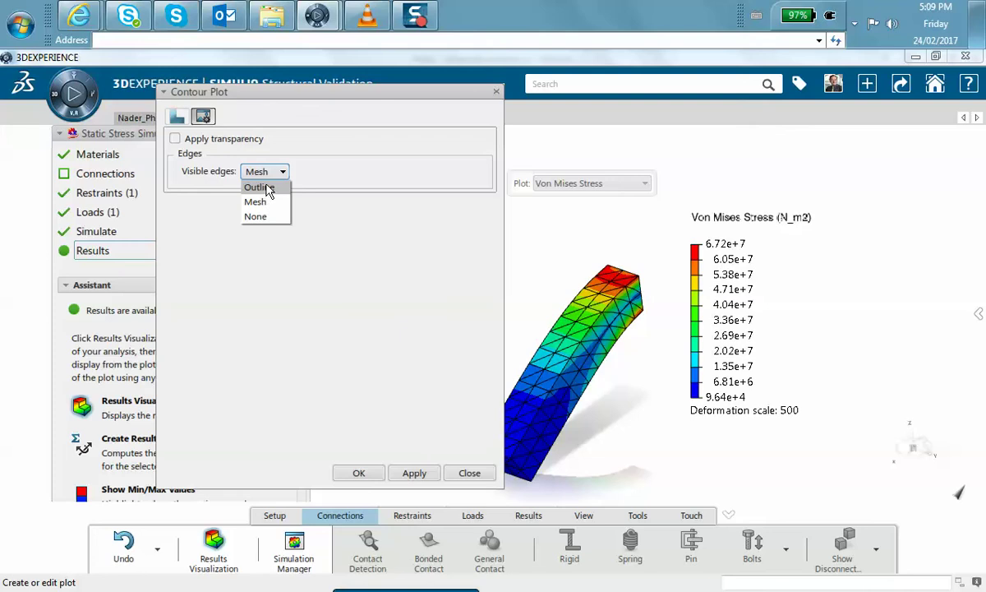
click(263, 188)
click(416, 476)
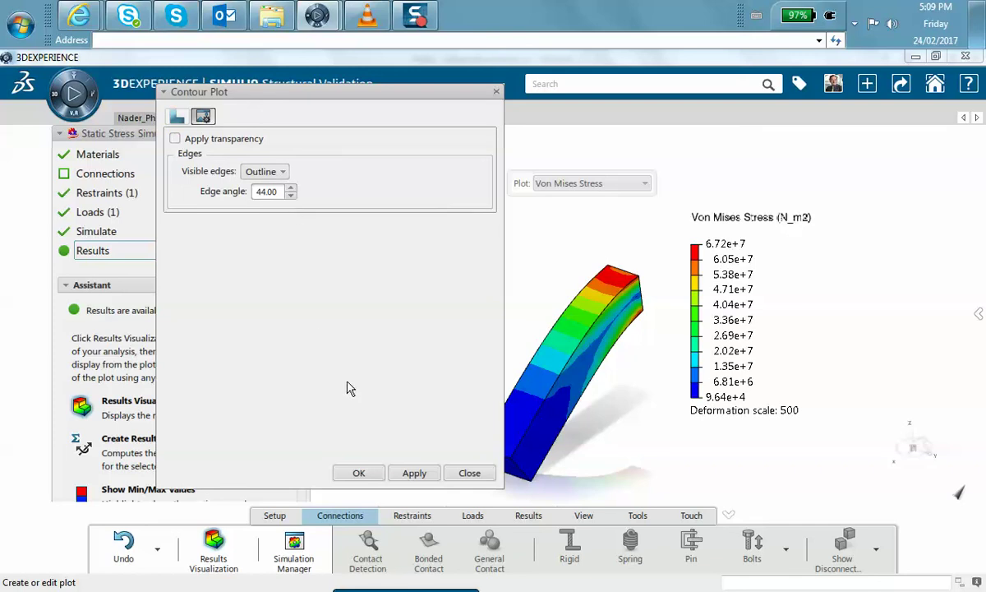
click(360, 473)
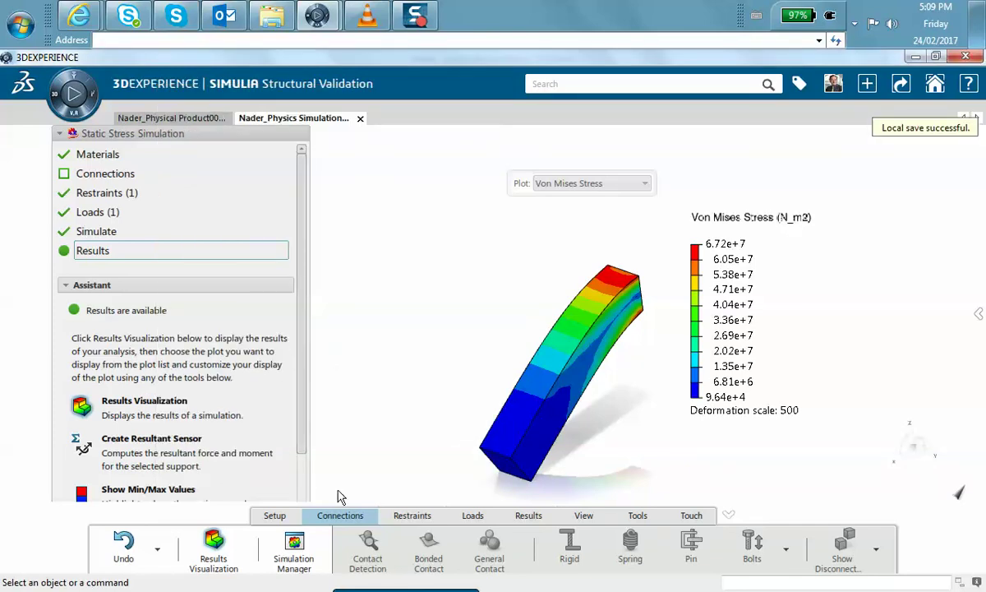
- Show the minimum and maximum stress values on the deformed beam
click(728, 515)
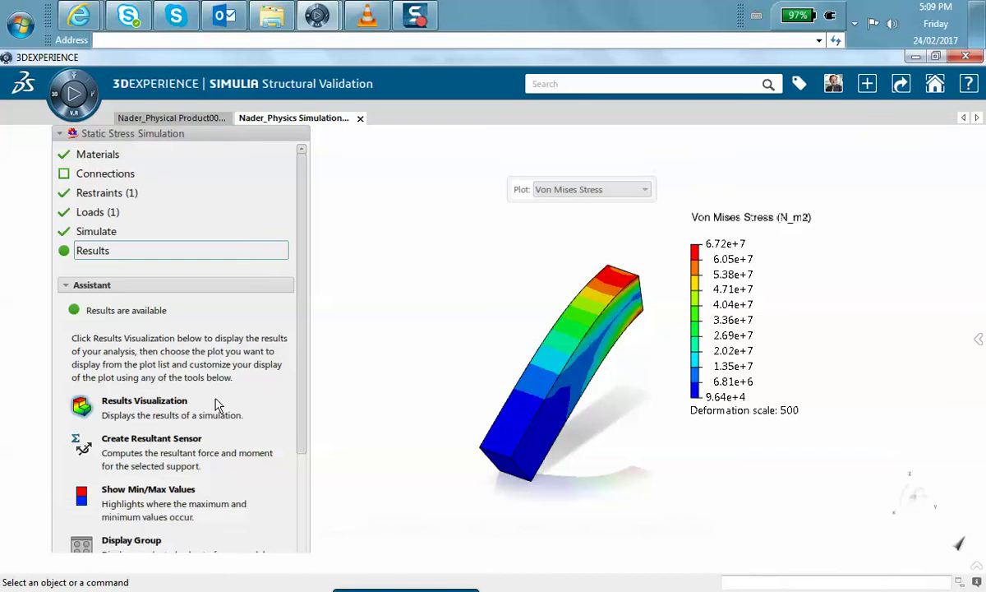
drag(302, 342, 302, 393)
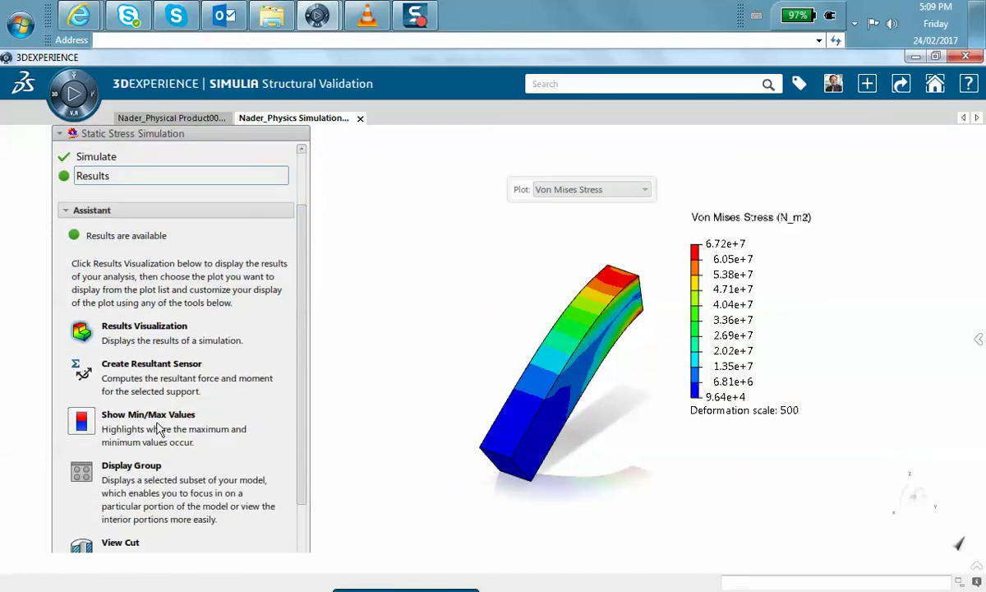
click(83, 421)
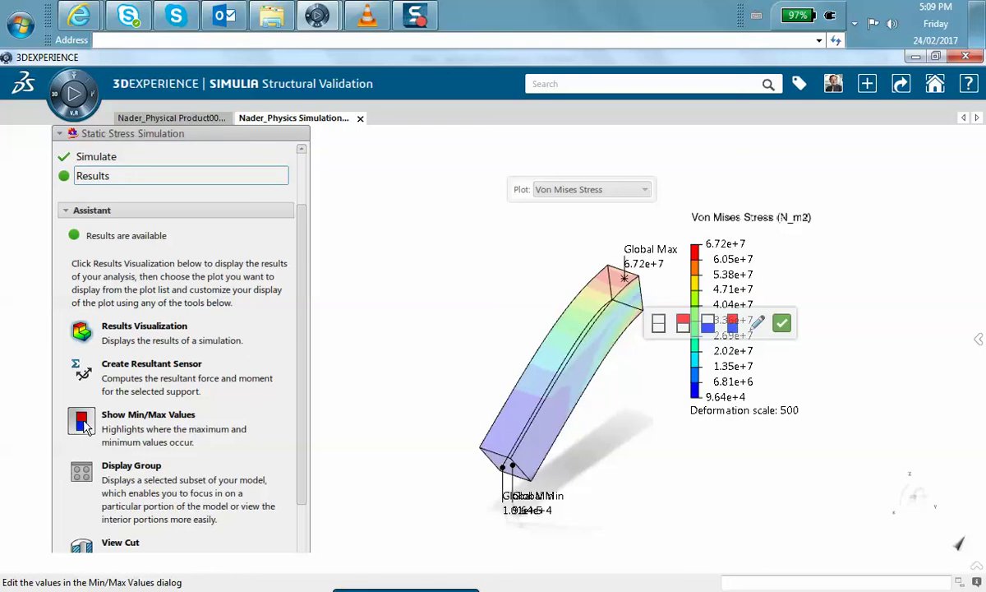
click(113, 411)
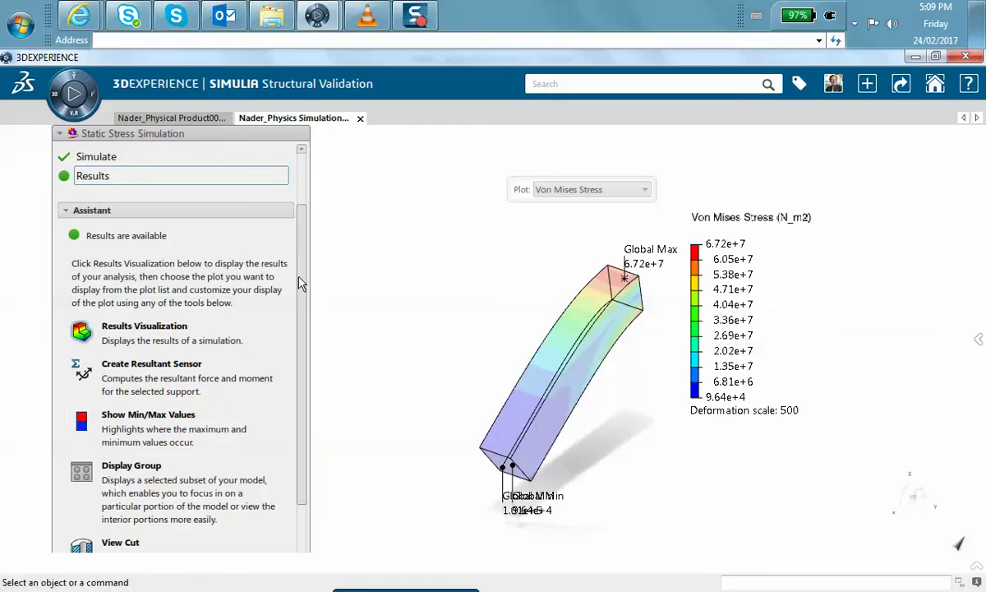
- Reopen the min/max value options, move them clear of the legend, and remove the minimum and maximum labels
click(85, 337)
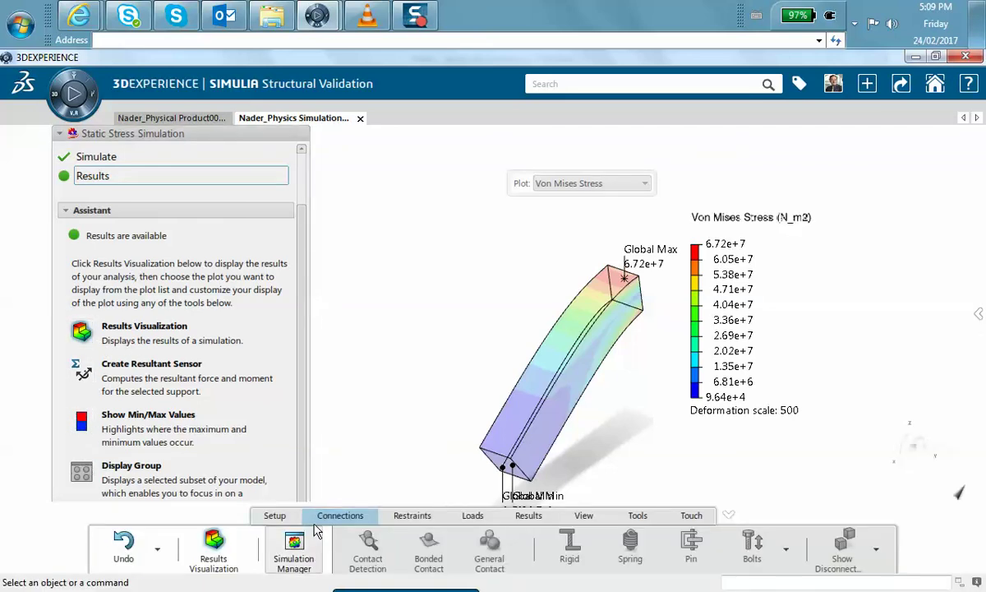
click(94, 407)
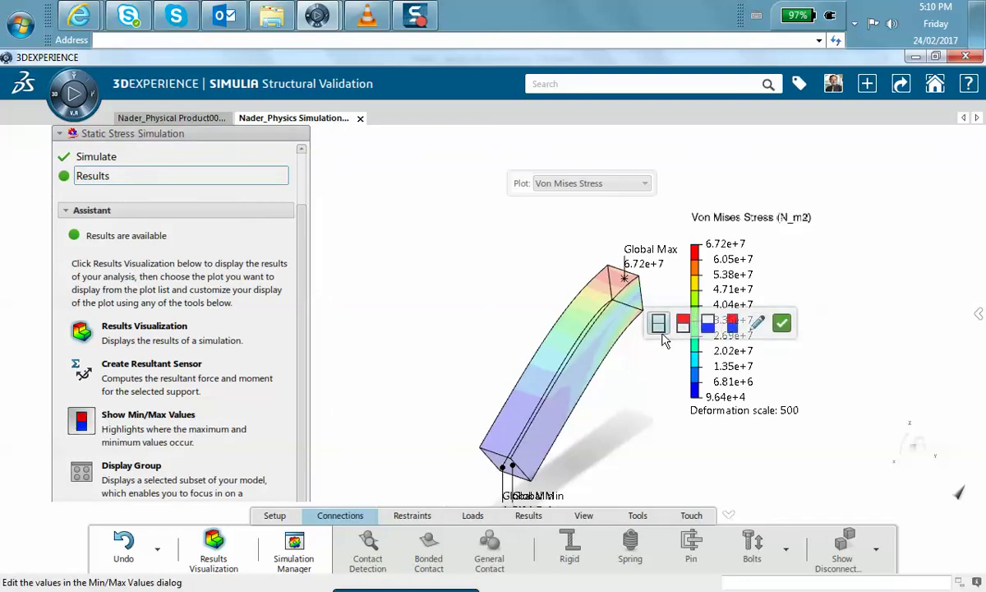
click(782, 324)
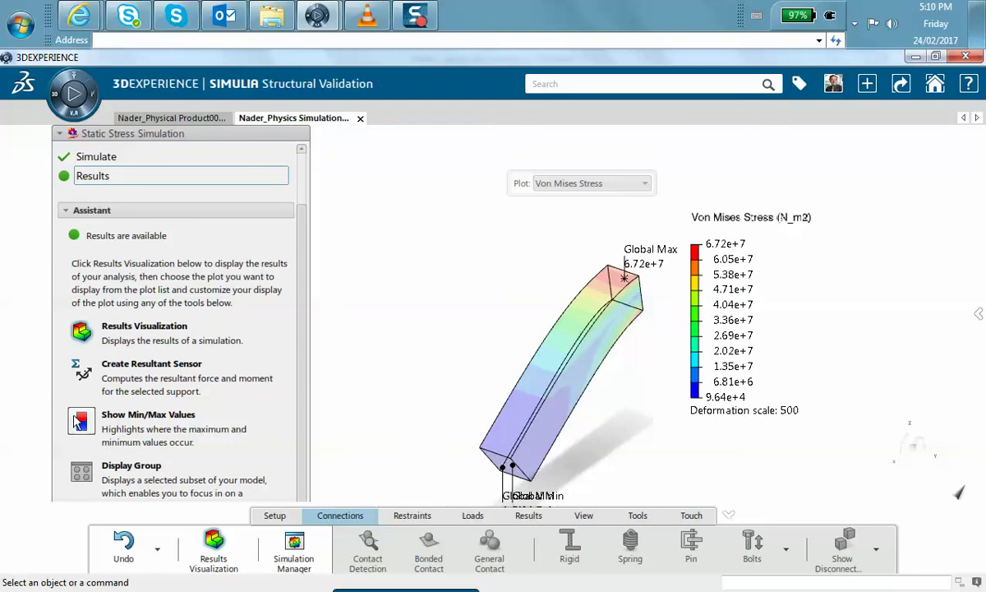
click(107, 419)
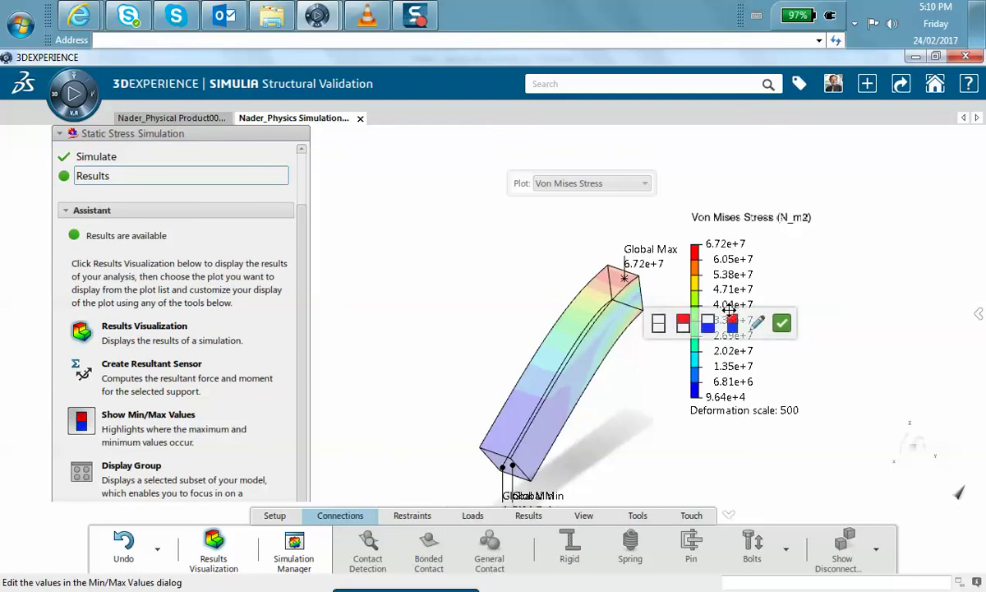
drag(664, 308, 410, 223)
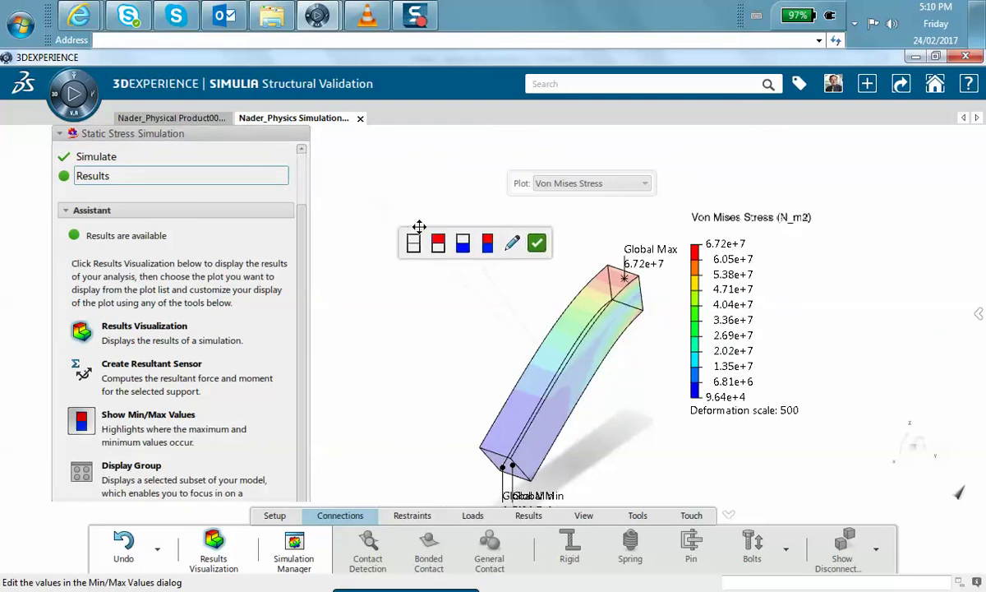
click(413, 245)
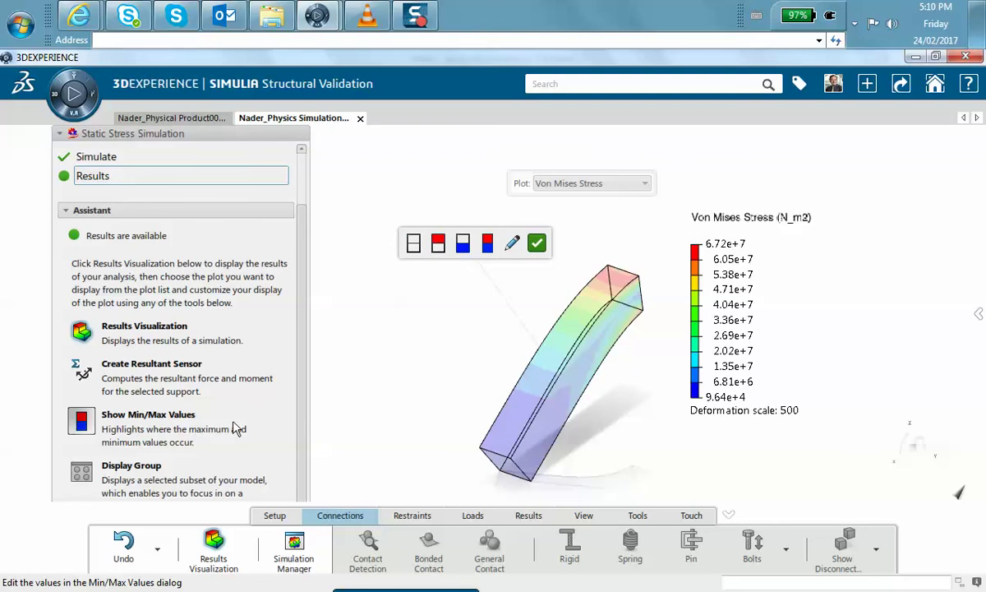
- Create a view cut through the deformed beam to expose its interior stresses
scroll(302, 335, down, 3)
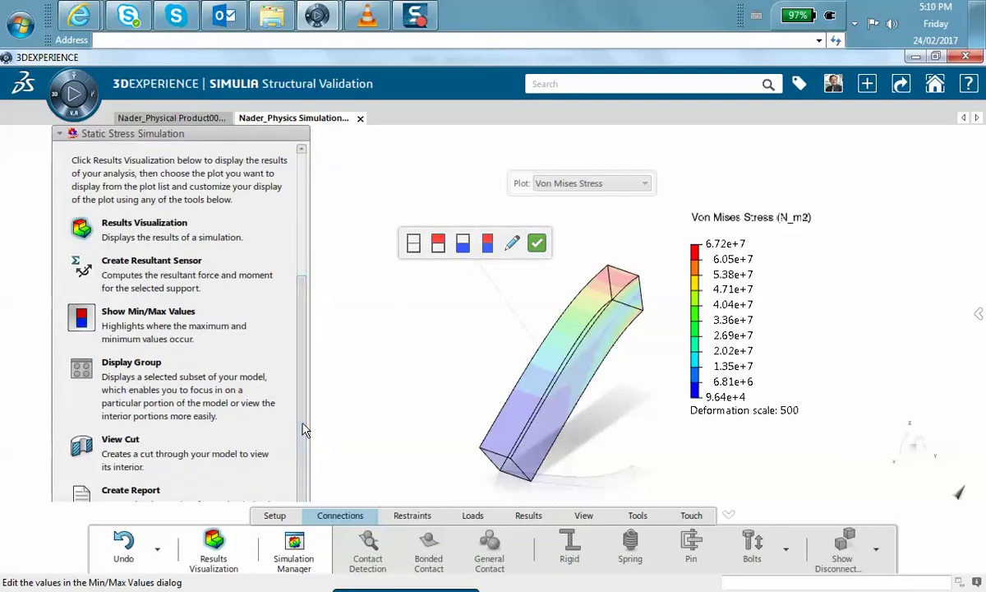
click(83, 448)
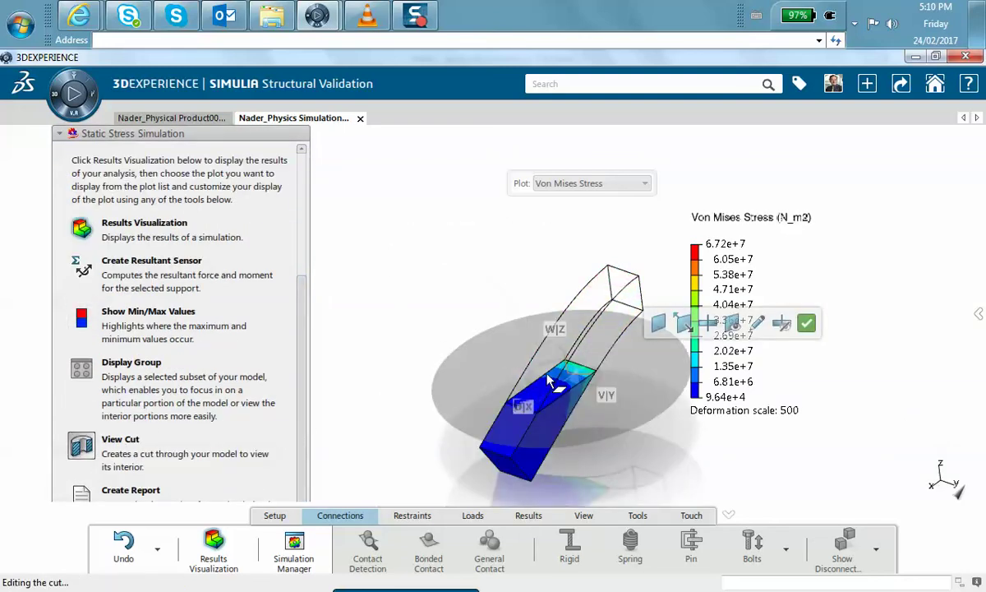
middle_drag(586, 386, 566, 350)
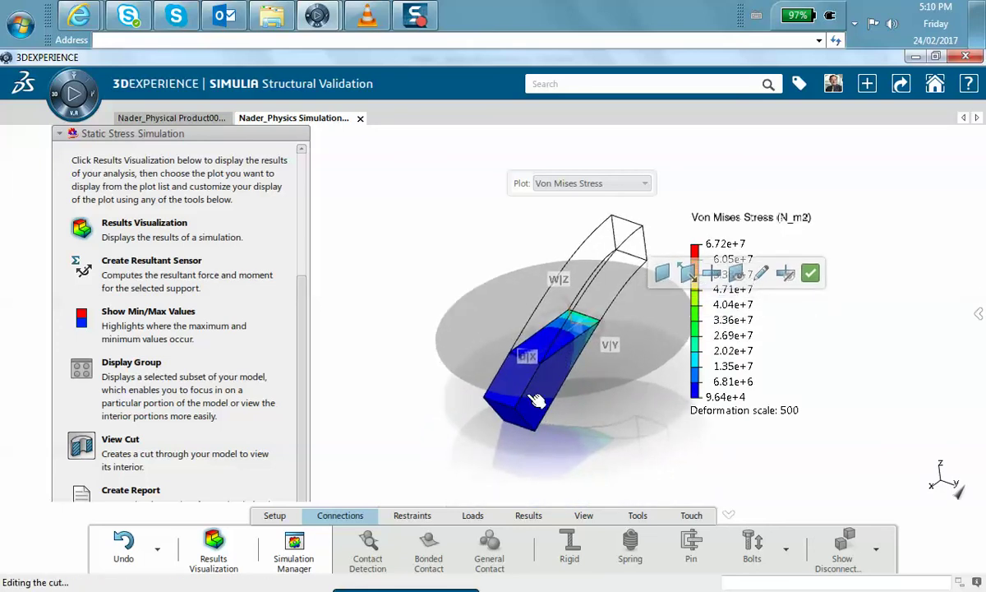